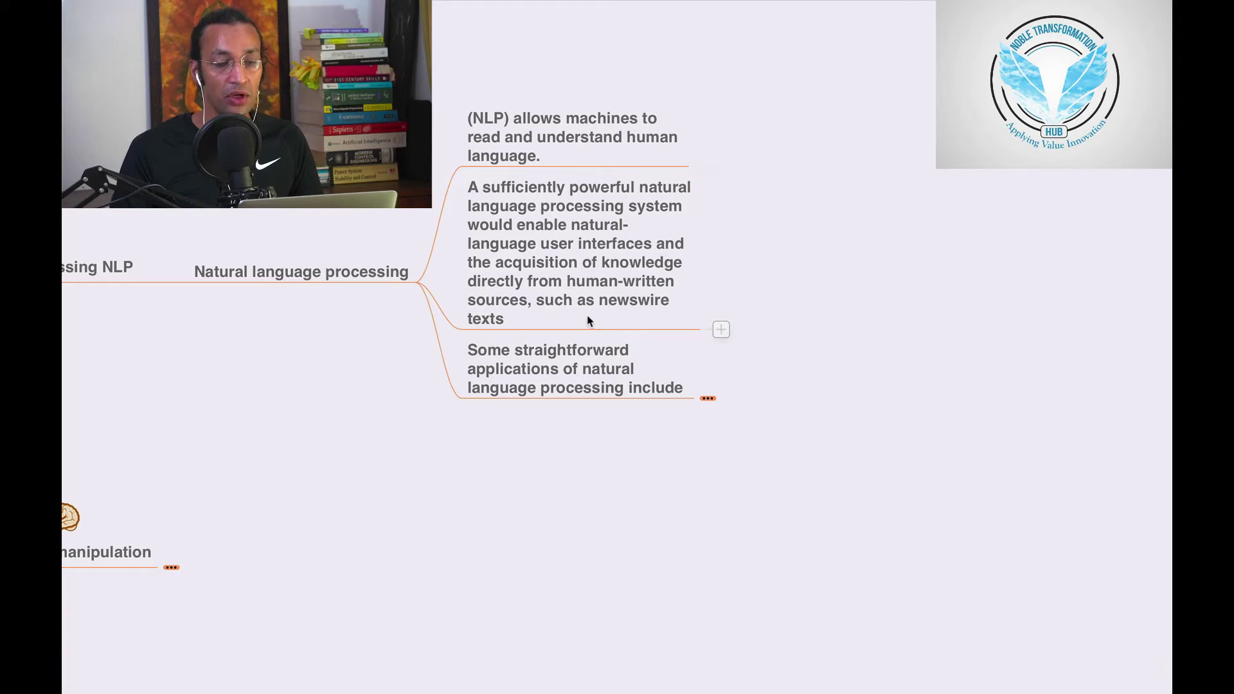
{"action": "scroll", "coordinate": [589, 318], "scroll_direction": "down", "scroll_amount": 2}
{"action": "scroll", "coordinate": [592, 303], "scroll_direction": "down", "scroll_amount": 1}
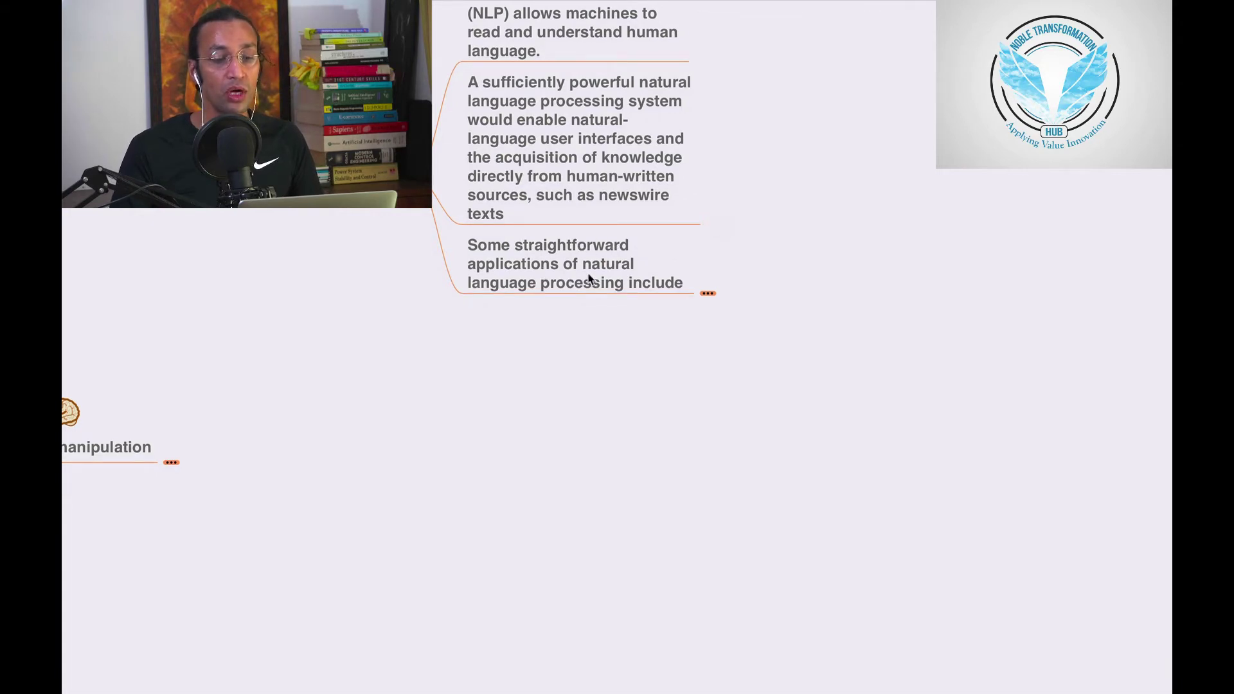
Unfold 'Some straightforward applications…' and then 'Keyword spotting' to show its five subtopics.
{"action": "left_click", "coordinate": [709, 295]}
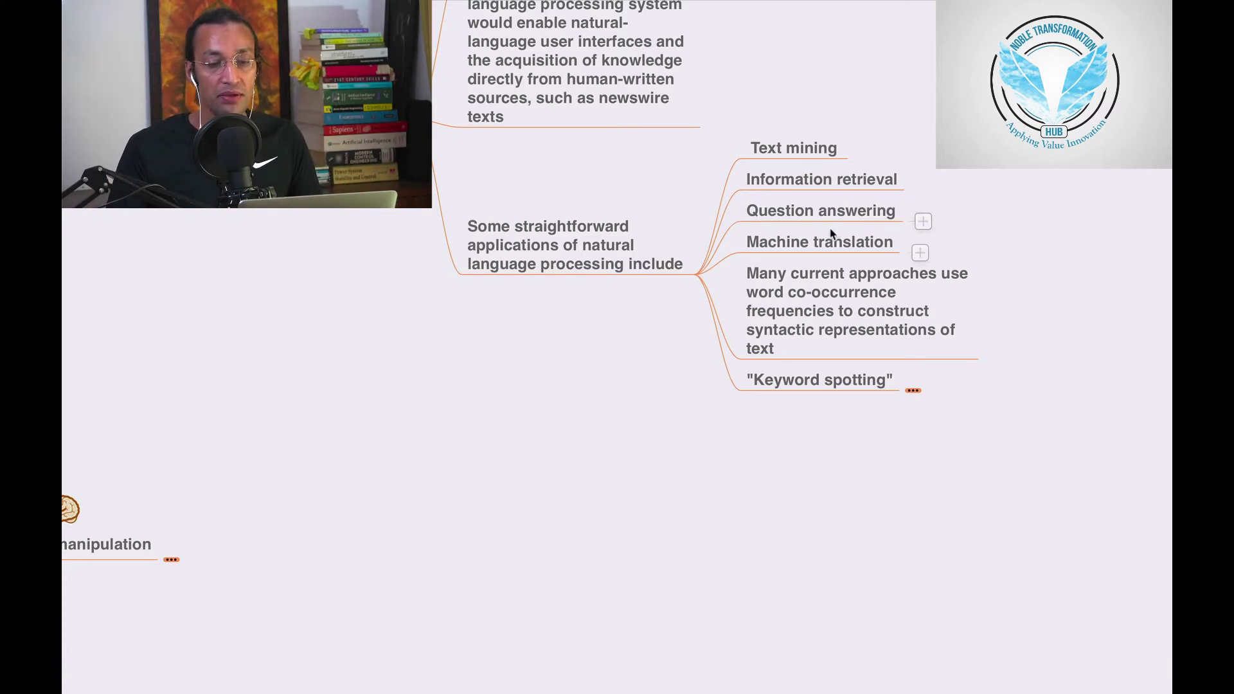
{"action": "mouse_move", "coordinate": [856, 311]}
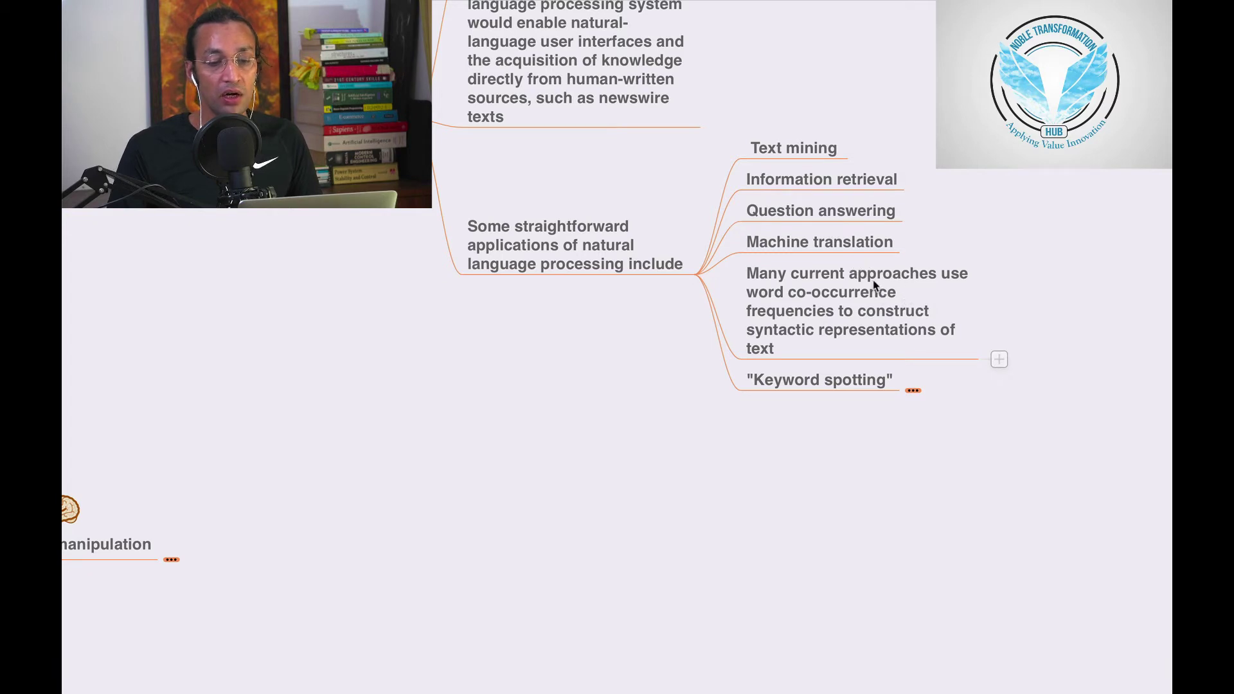
{"action": "scroll", "coordinate": [815, 291], "scroll_direction": "down", "scroll_amount": 2}
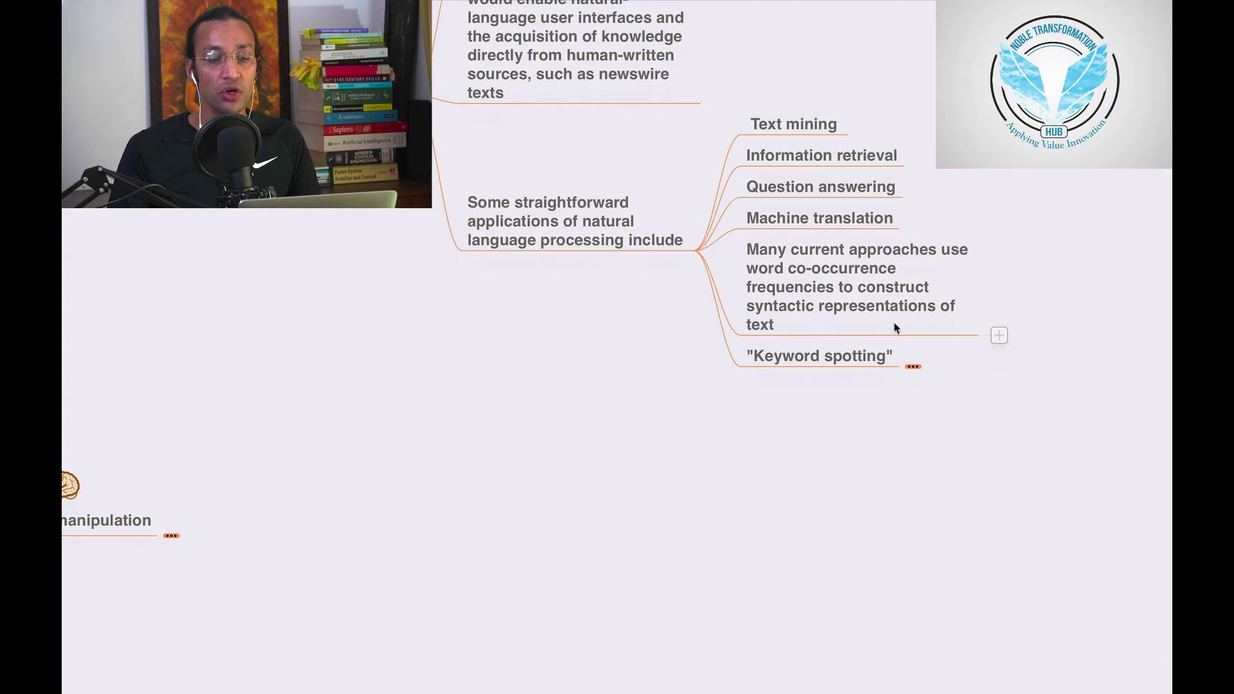
{"action": "left_click", "coordinate": [912, 369]}
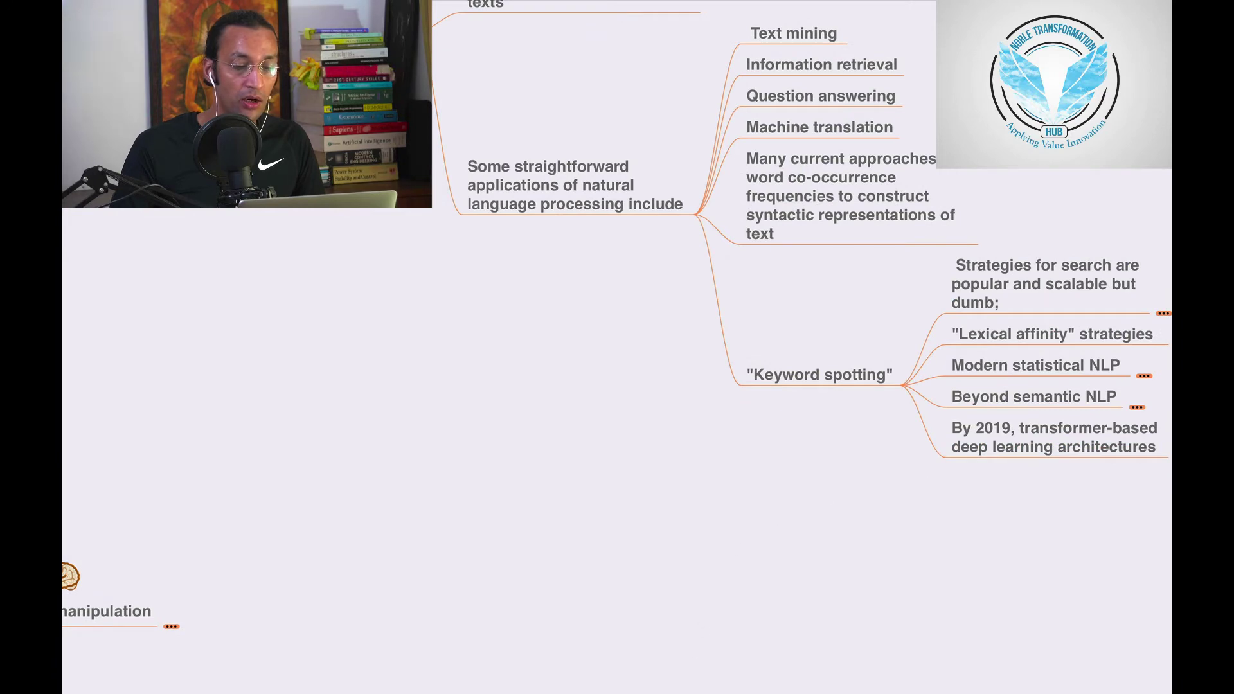
{"action": "scroll", "coordinate": [897, 686], "scroll_direction": "right", "scroll_amount": 5}
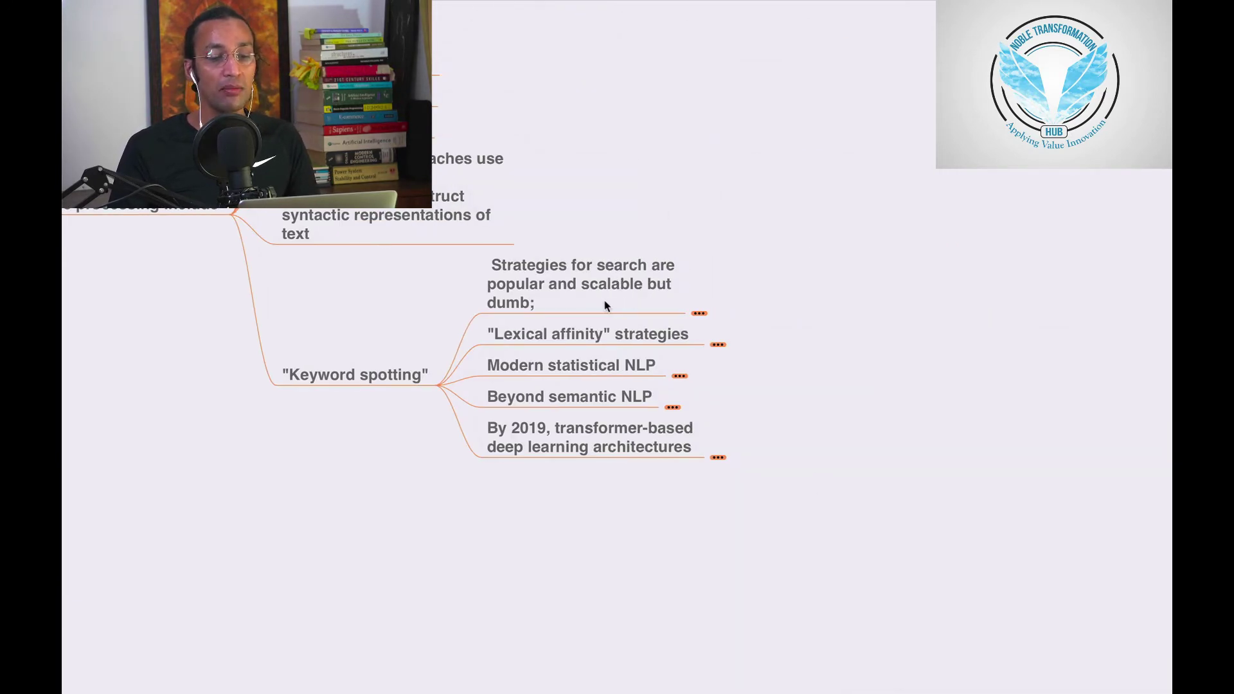
{"action": "scroll", "coordinate": [579, 310], "scroll_direction": "down", "scroll_amount": 2}
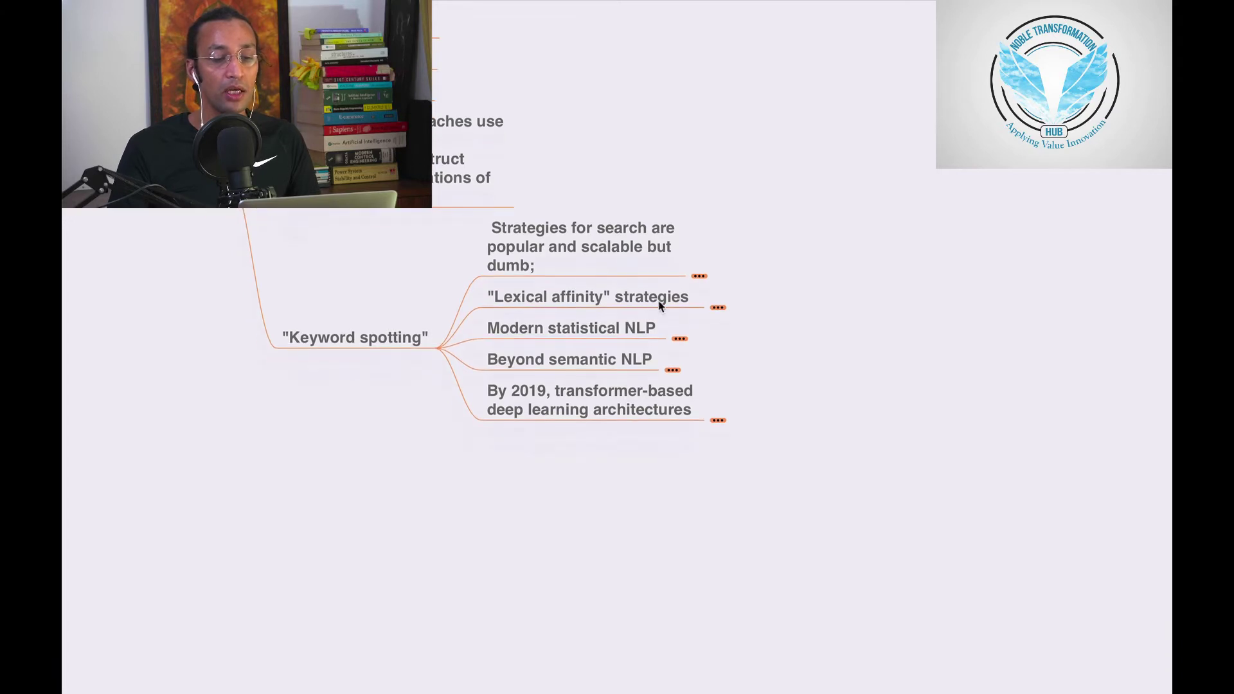
Show the dog/poodle example note and the note under 'Lexical affinity strategies'.
{"action": "left_click", "coordinate": [702, 278]}
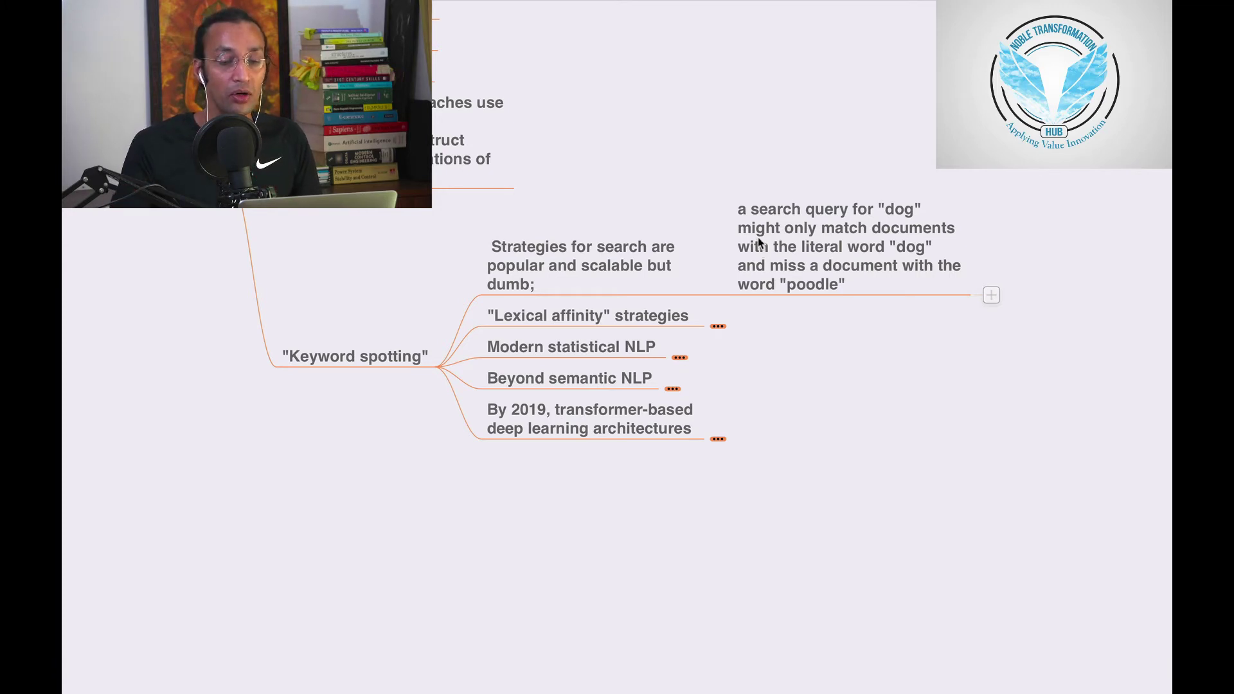
{"action": "scroll", "coordinate": [816, 328], "scroll_direction": "down", "scroll_amount": 1}
{"action": "left_click", "coordinate": [721, 311]}
{"action": "mouse_move", "coordinate": [724, 318]}
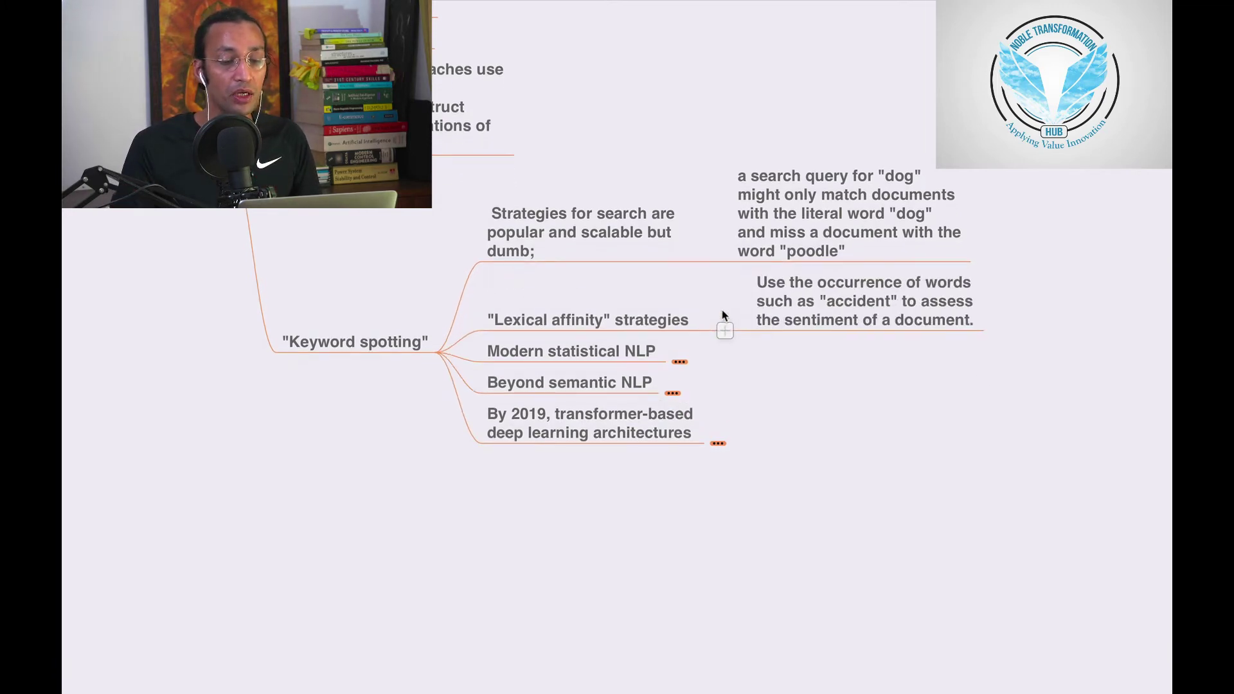
{"action": "scroll", "coordinate": [715, 314], "scroll_direction": "down", "scroll_amount": 2}
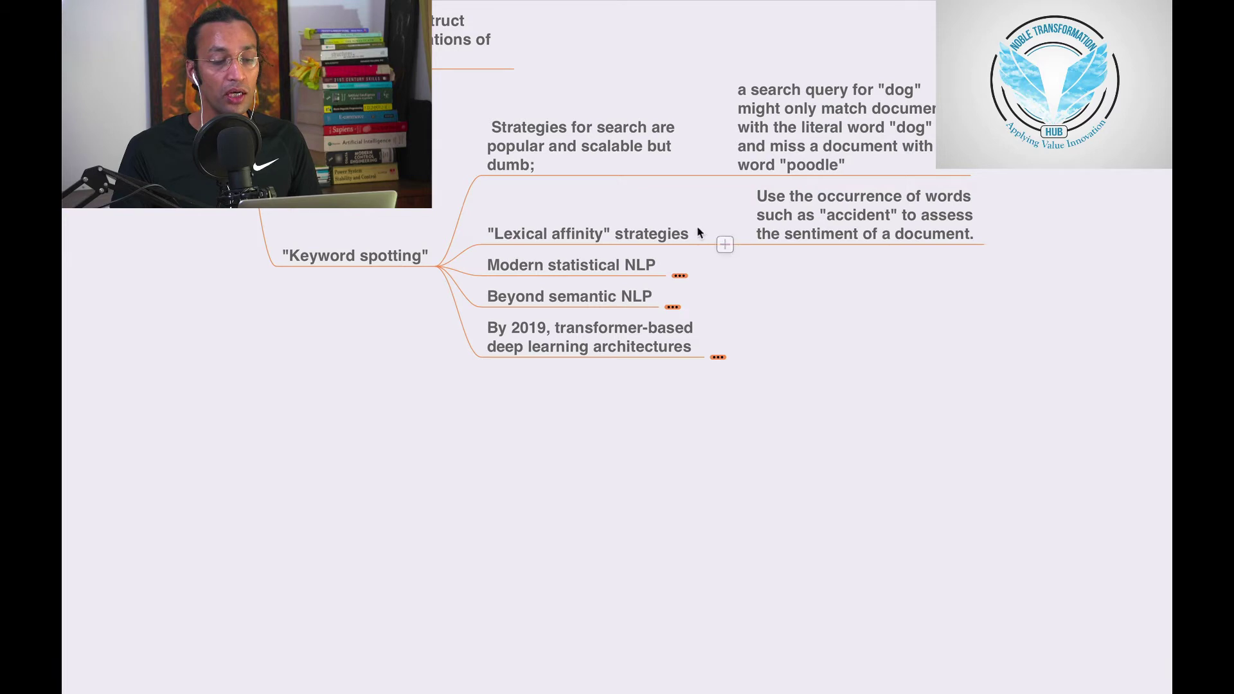
Fold away the 'Lexical affinity strategies' note and the dog/poodle search note.
{"action": "left_click", "coordinate": [632, 231]}
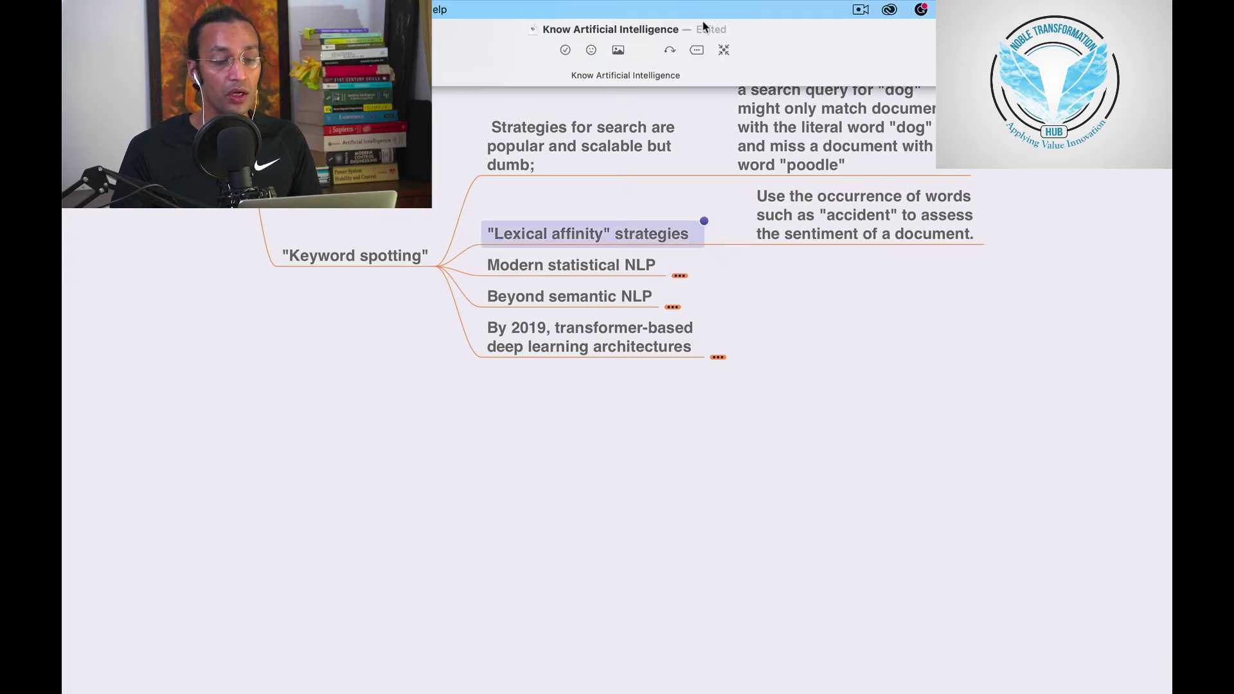
{"action": "left_click", "coordinate": [695, 53]}
{"action": "left_click", "coordinate": [592, 140]}
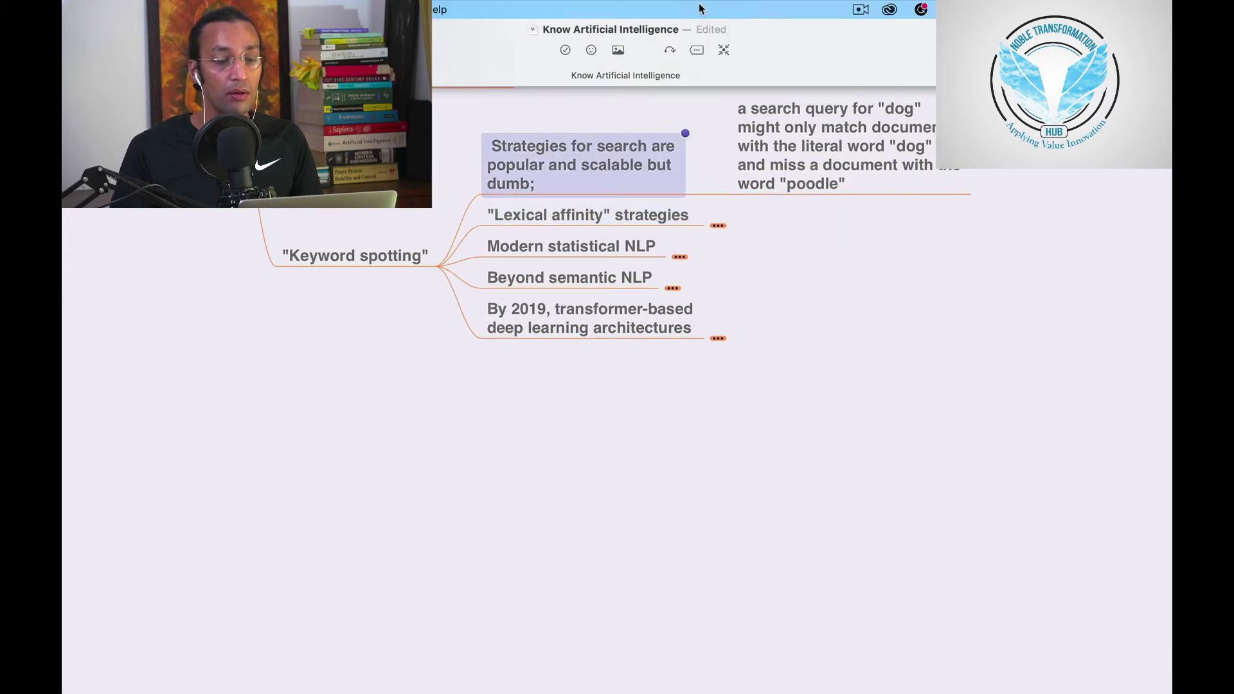
{"action": "left_click", "coordinate": [700, 56]}
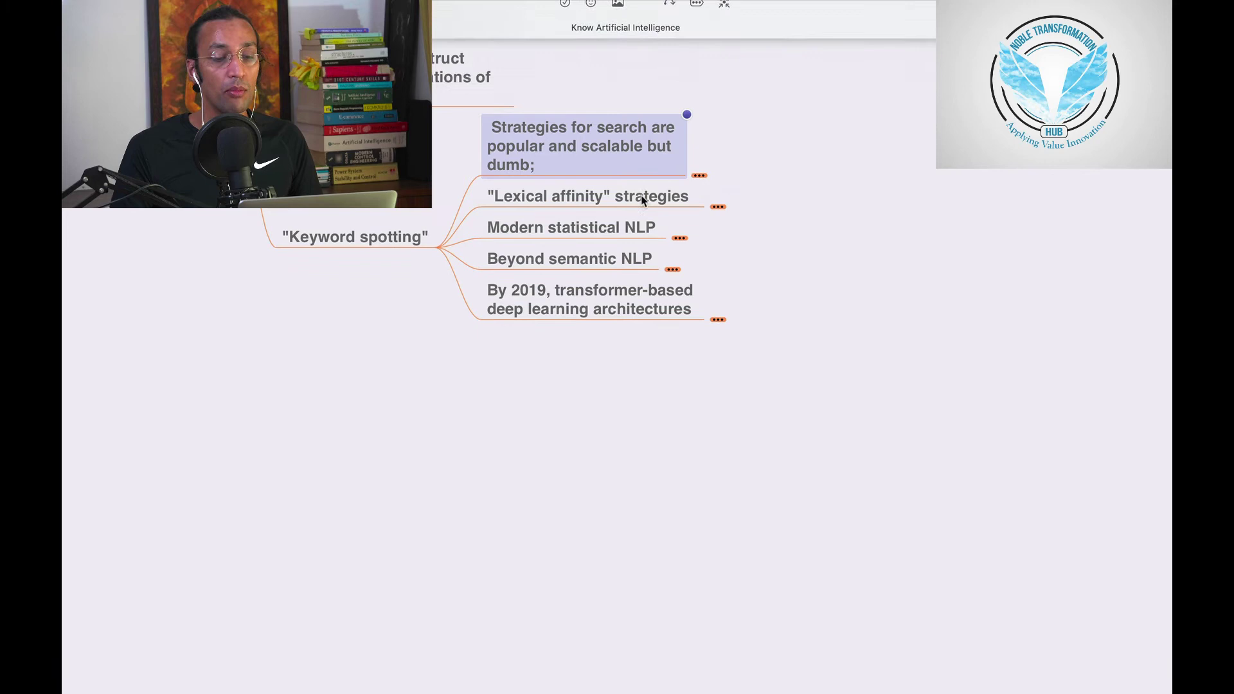
Briefly show and refold Modern statistical NLP's note, then reveal Beyond semantic NLP's note.
{"action": "left_click", "coordinate": [681, 232]}
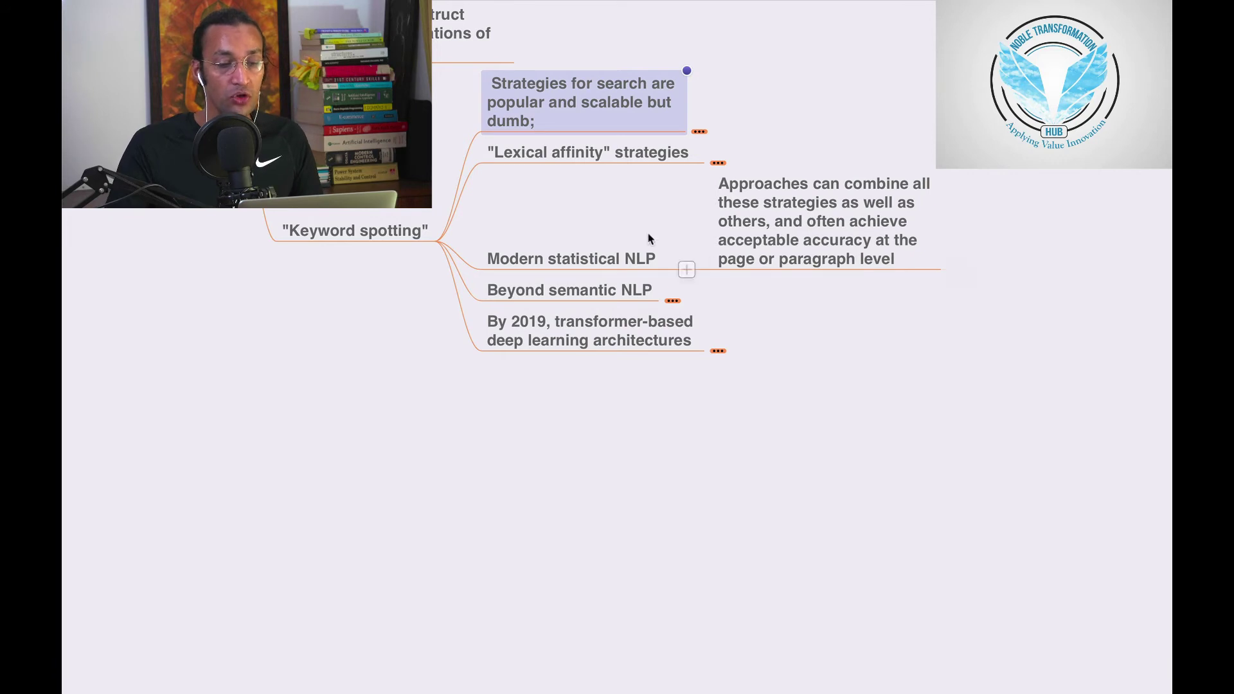
{"action": "left_click", "coordinate": [644, 251]}
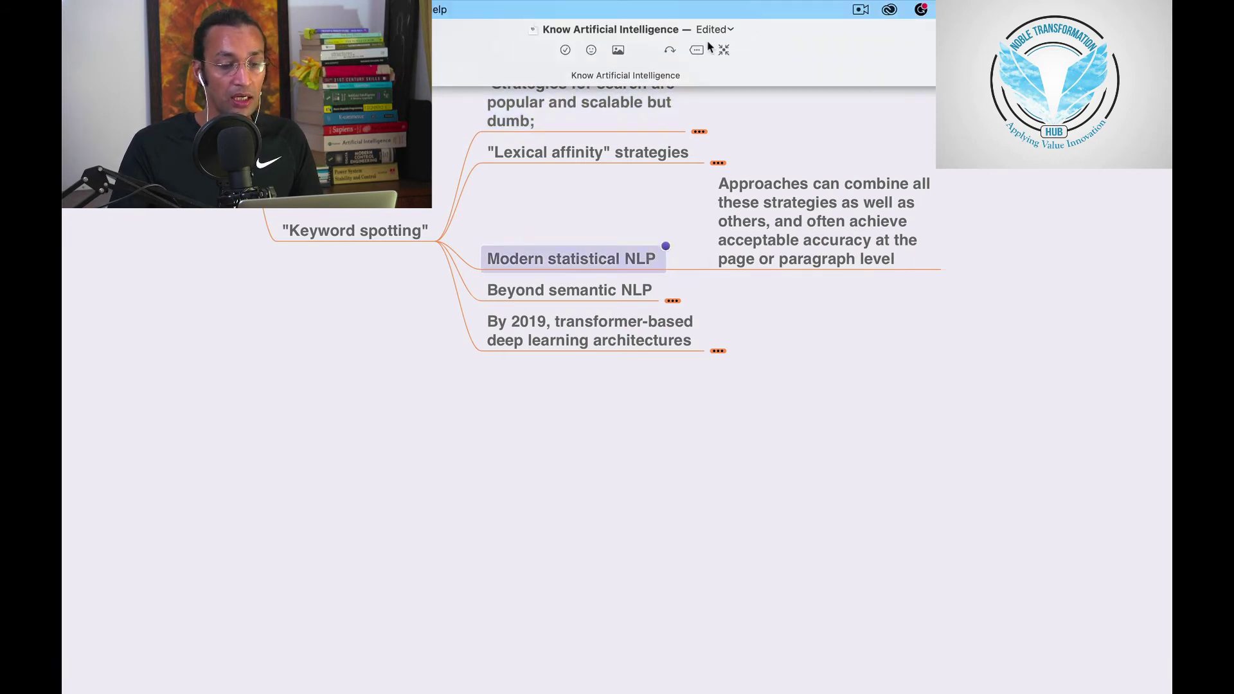
{"action": "key", "text": "super+slash"}
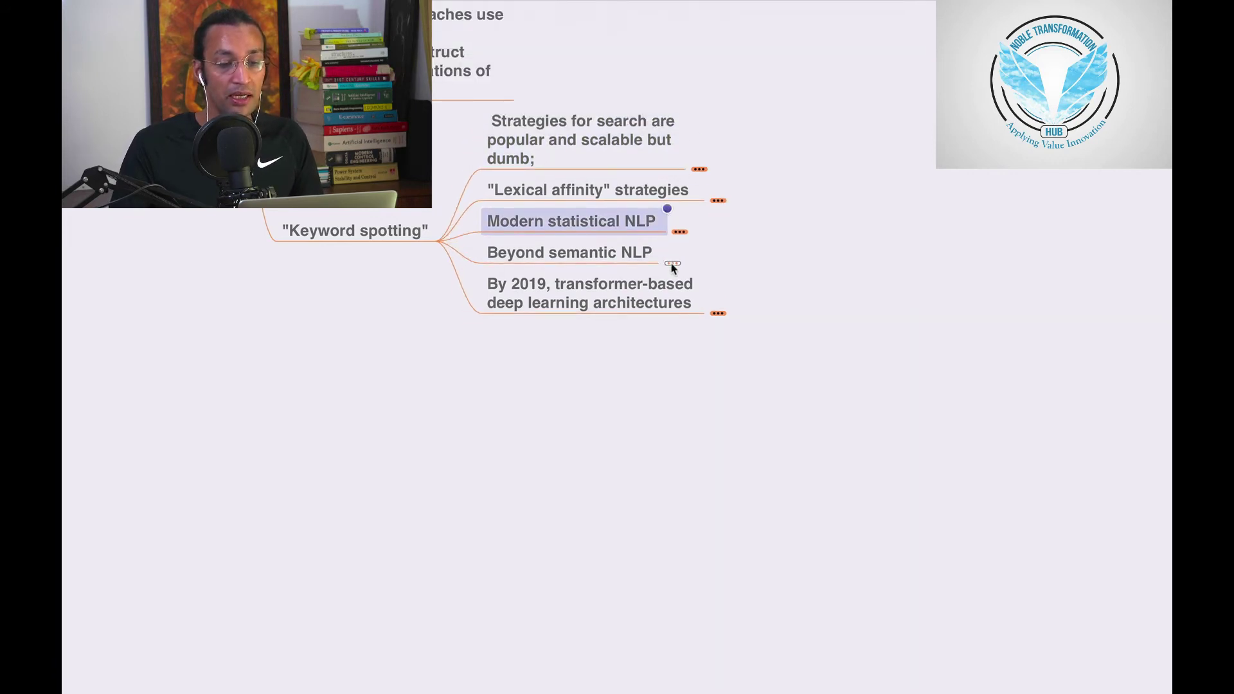
{"action": "left_click", "coordinate": [673, 263]}
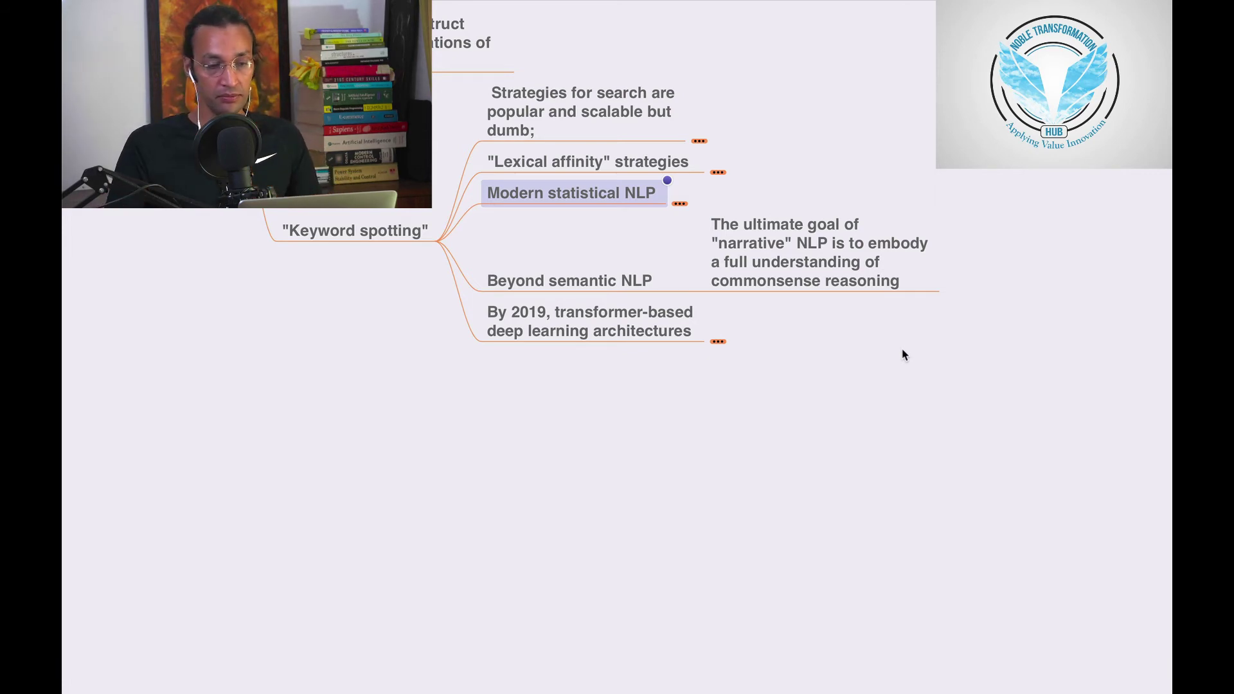
Fold Beyond semantic NLP, then show and refold the 'Could generate coherent text' note under 'By 2019…'.
{"action": "left_click", "coordinate": [632, 290]}
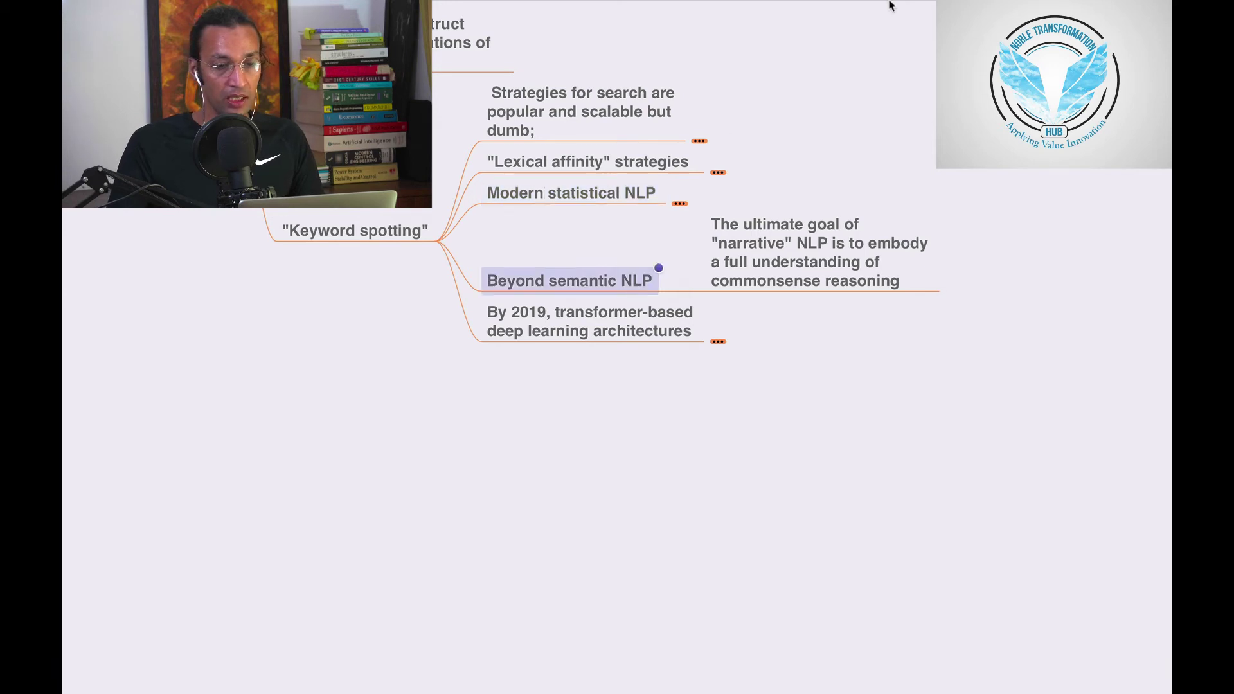
{"action": "left_click", "coordinate": [698, 51]}
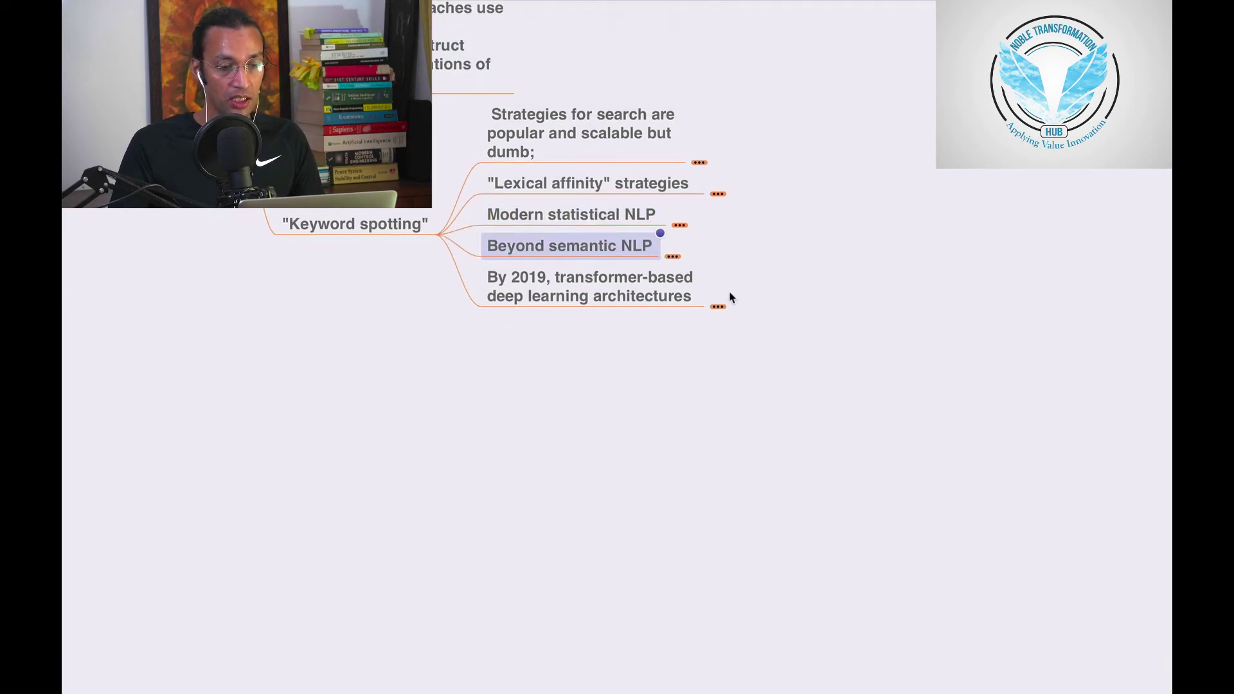
{"action": "left_click", "coordinate": [720, 309]}
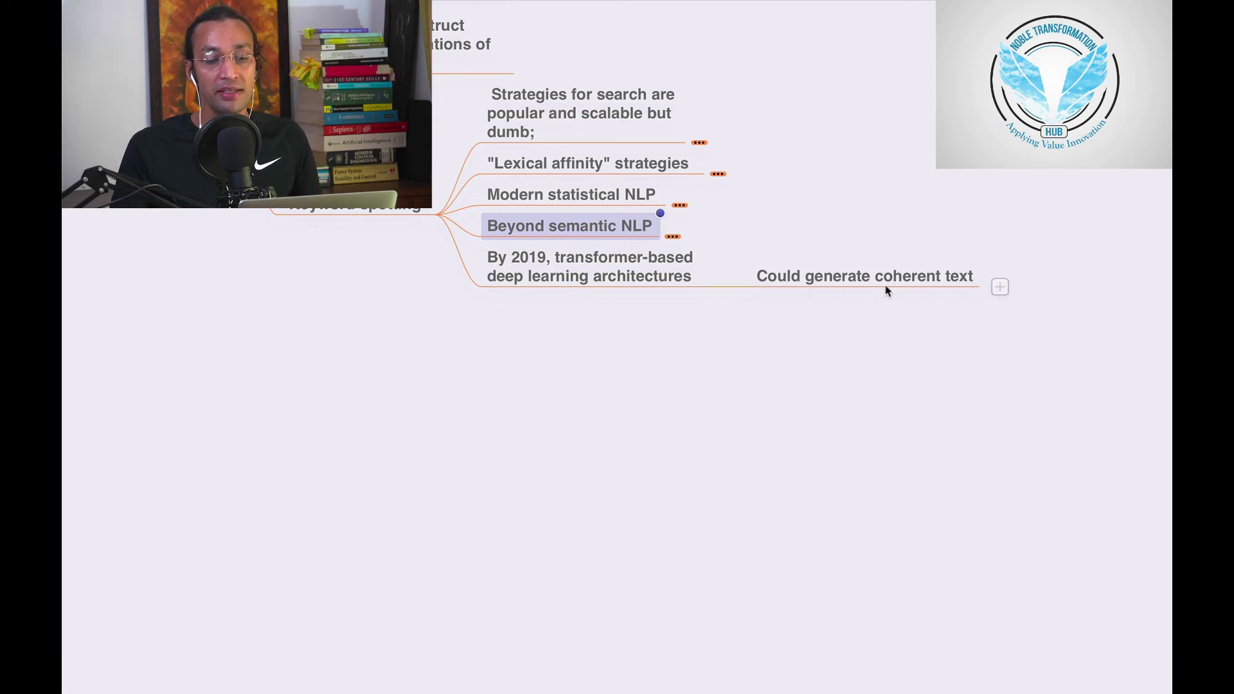
{"action": "left_click", "coordinate": [677, 274]}
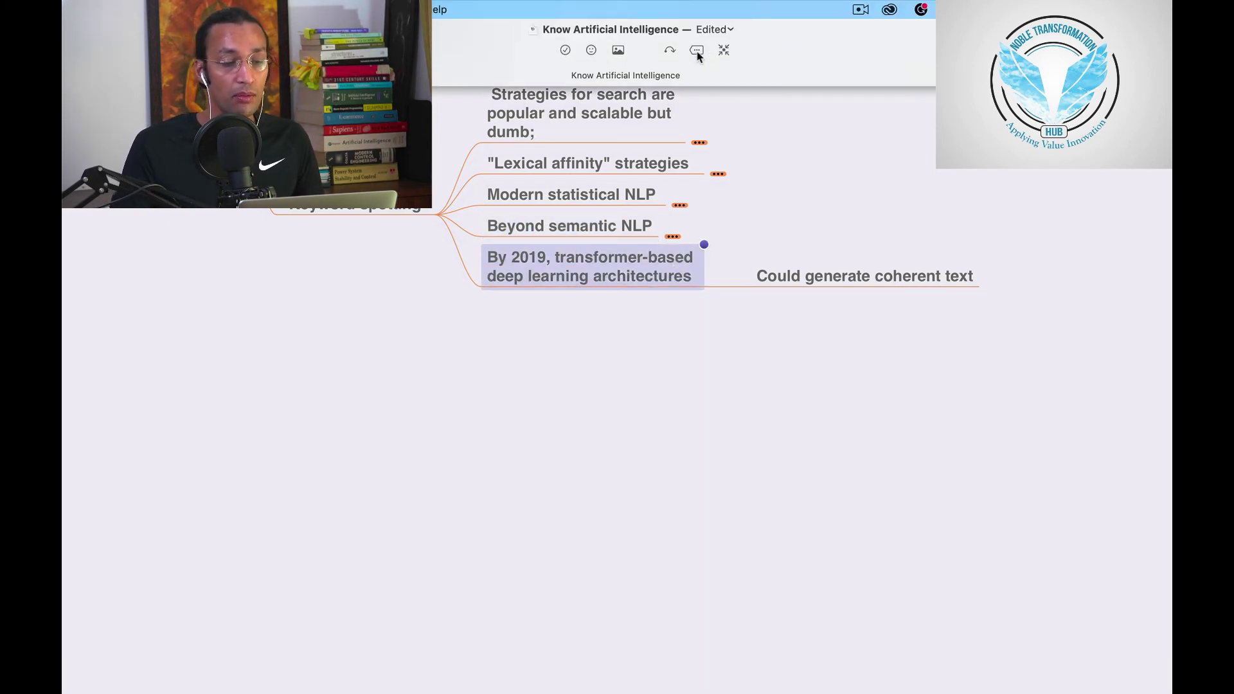
{"action": "left_click", "coordinate": [698, 51]}
{"action": "scroll", "coordinate": [539, 269], "scroll_direction": "up", "scroll_amount": 3}
Collapse 'Keyword spotting', then the whole 'Natural language processing' branch.
{"action": "left_click", "coordinate": [303, 333]}
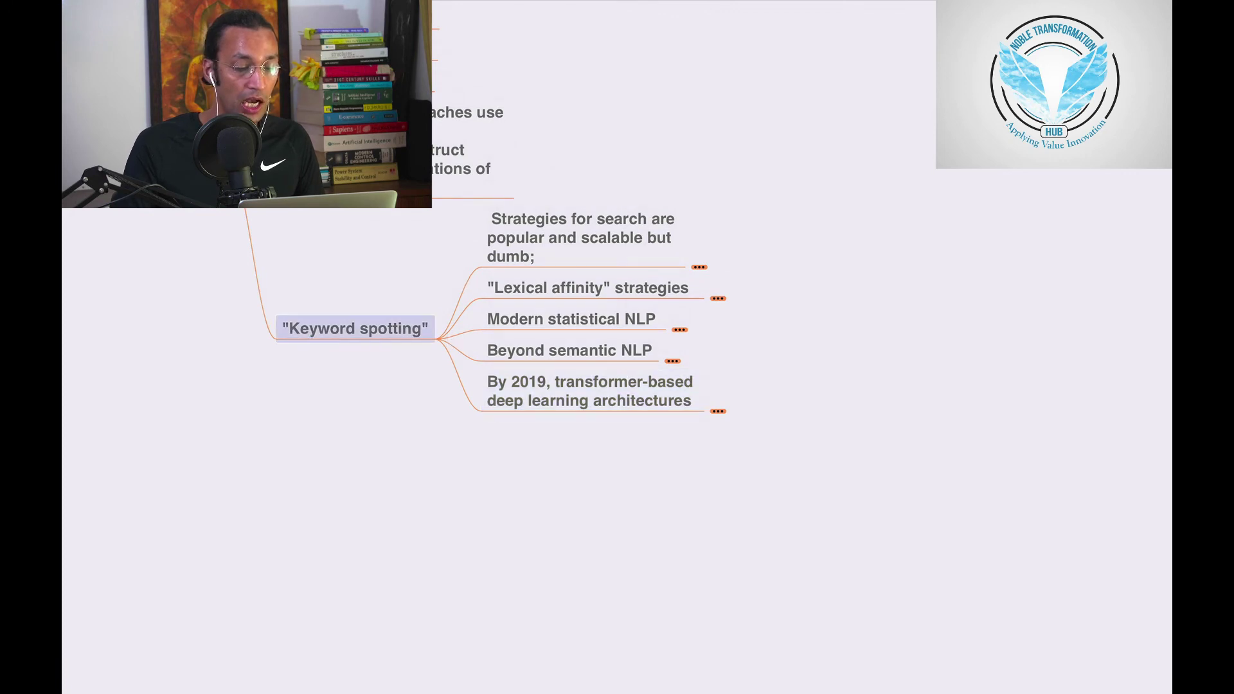
{"action": "scroll", "coordinate": [612, 683], "scroll_direction": "left", "scroll_amount": 10}
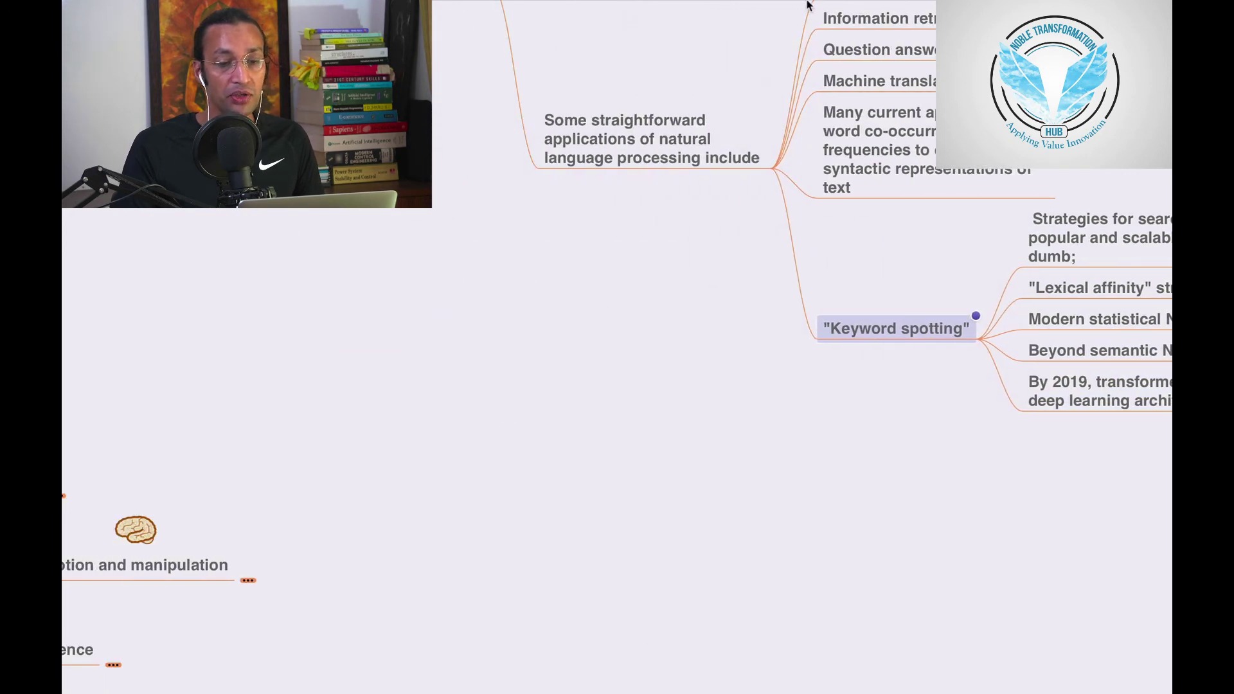
{"action": "left_click", "coordinate": [694, 54]}
{"action": "scroll", "coordinate": [434, 289], "scroll_direction": "up", "scroll_amount": 5}
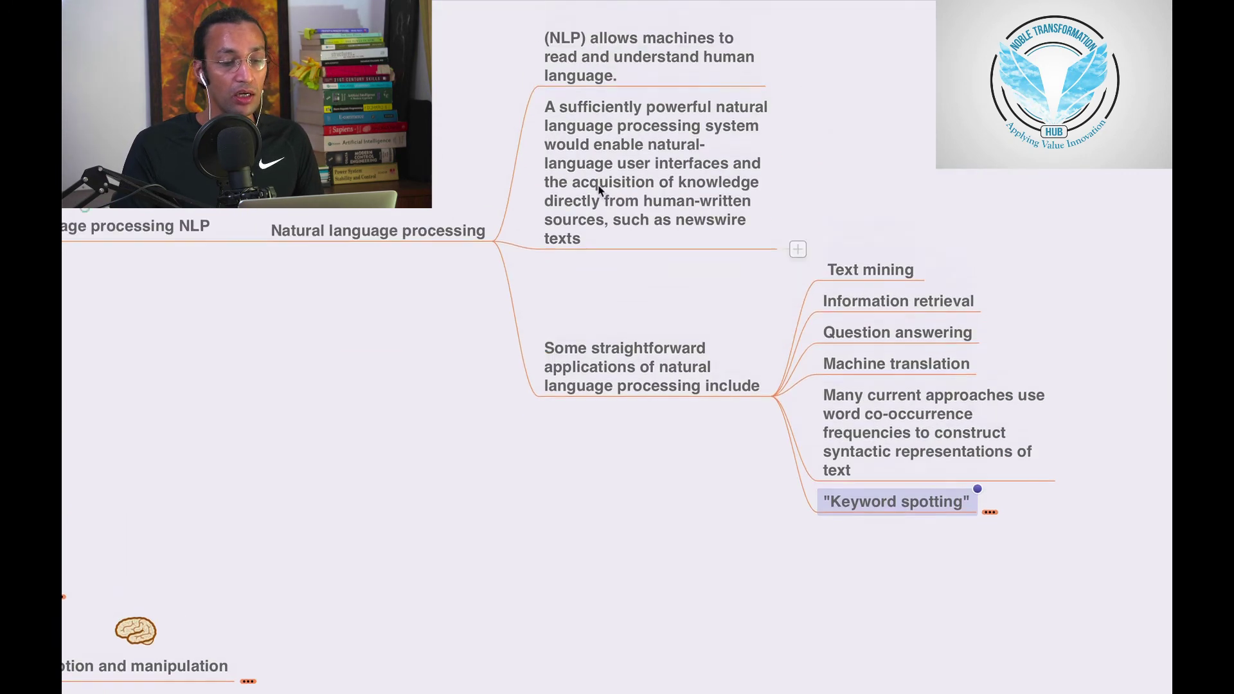
{"action": "left_click", "coordinate": [328, 278]}
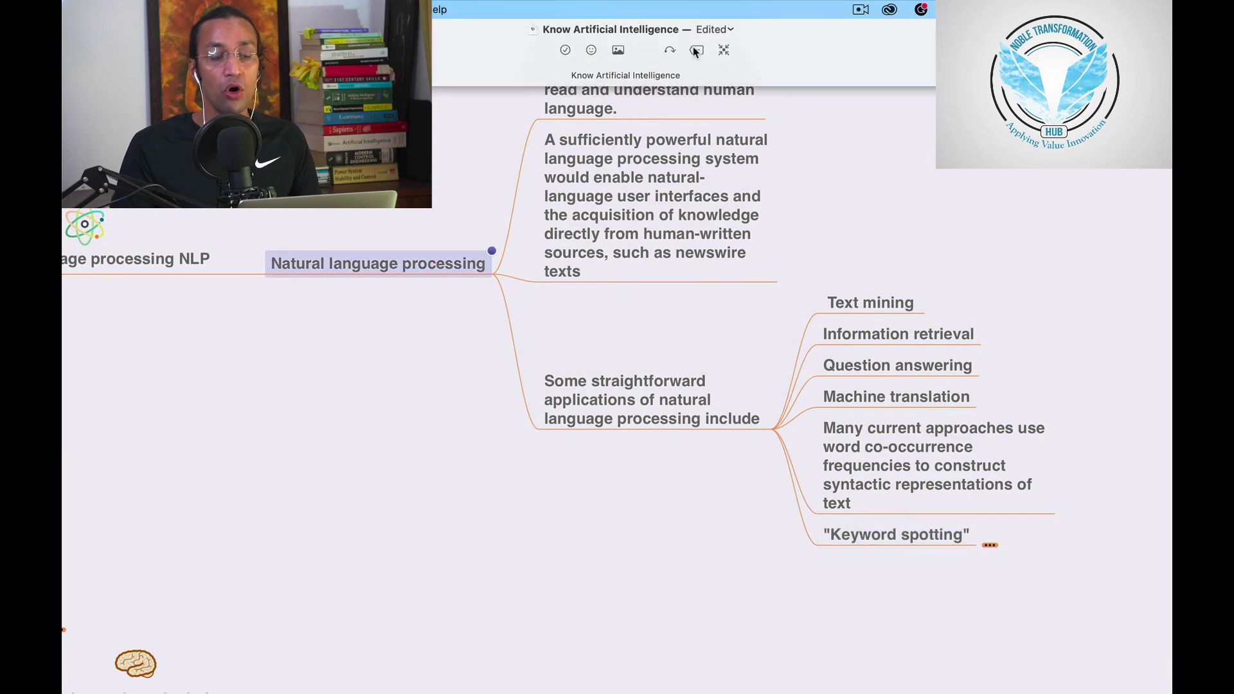
{"action": "left_click", "coordinate": [694, 50]}
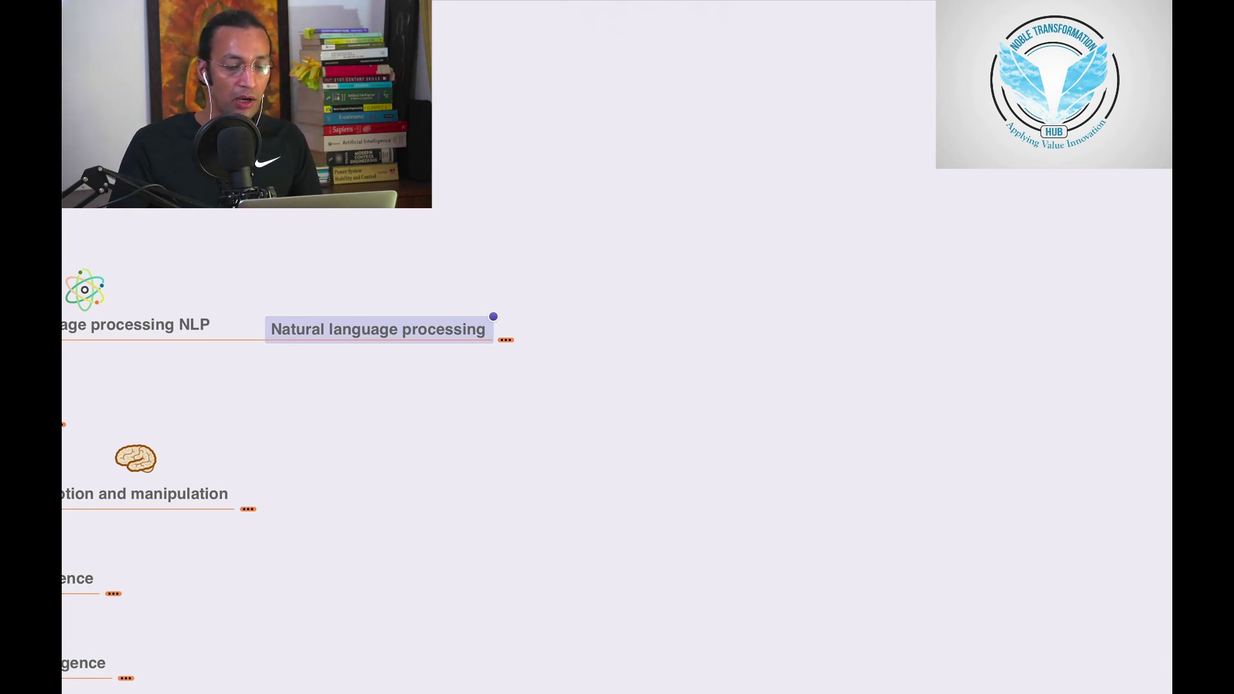
{"action": "scroll", "coordinate": [793, 511], "scroll_direction": "left", "scroll_amount": 5}
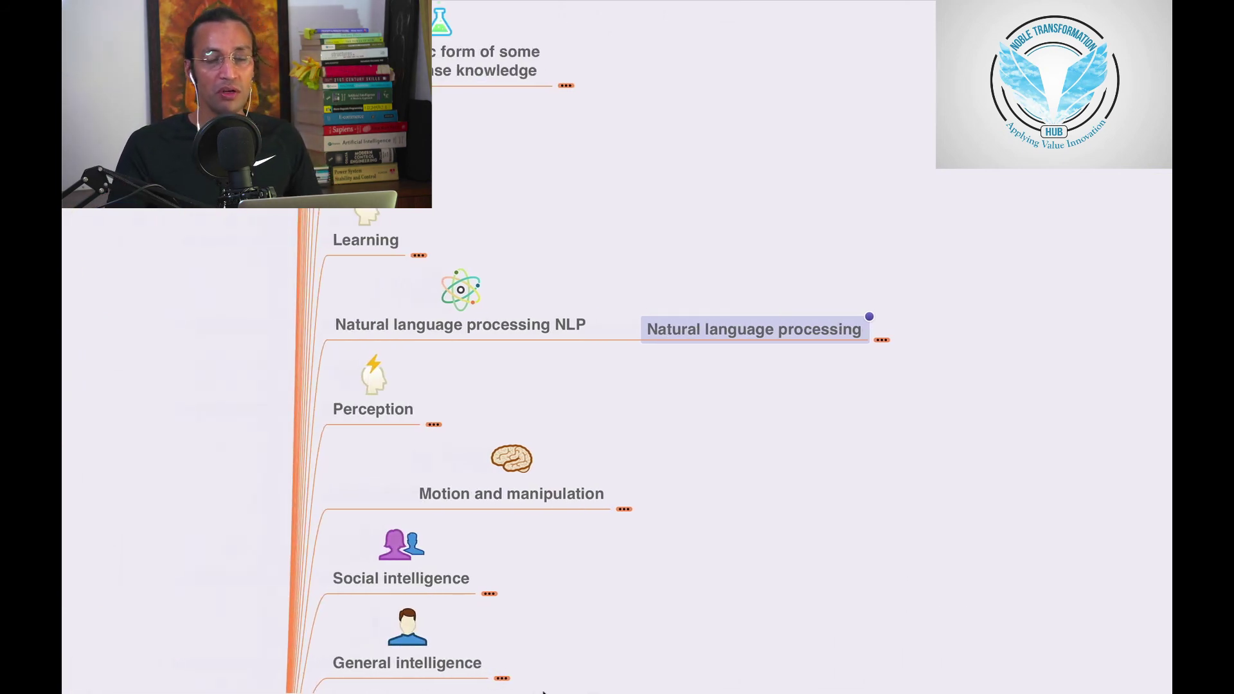